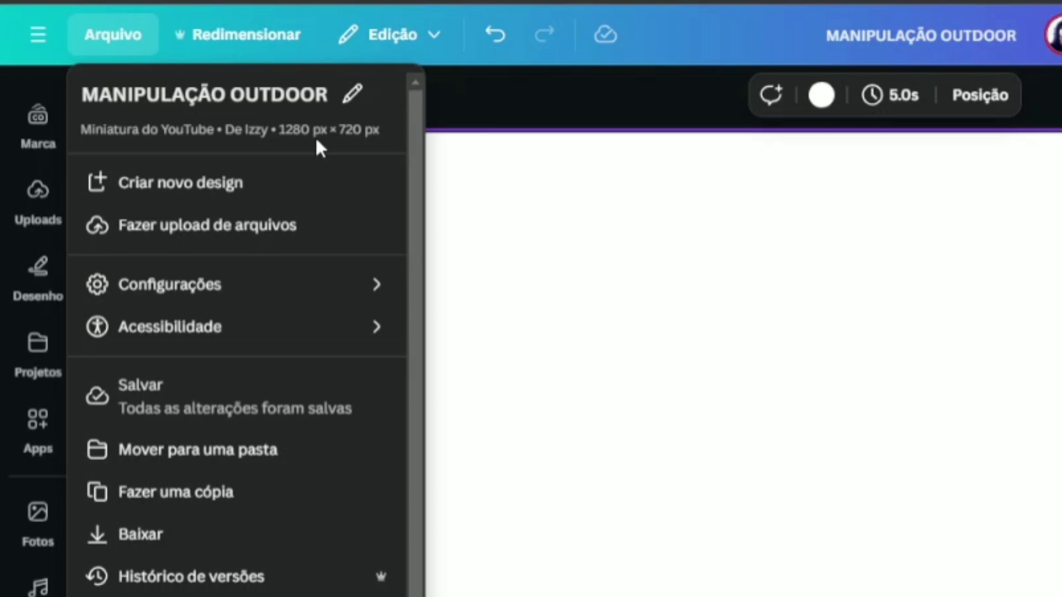
- Search the stock videos for "outdoor" and add the 18-second clip of the blue-framed green-screen billboard against the sky
left_click(936, 367)
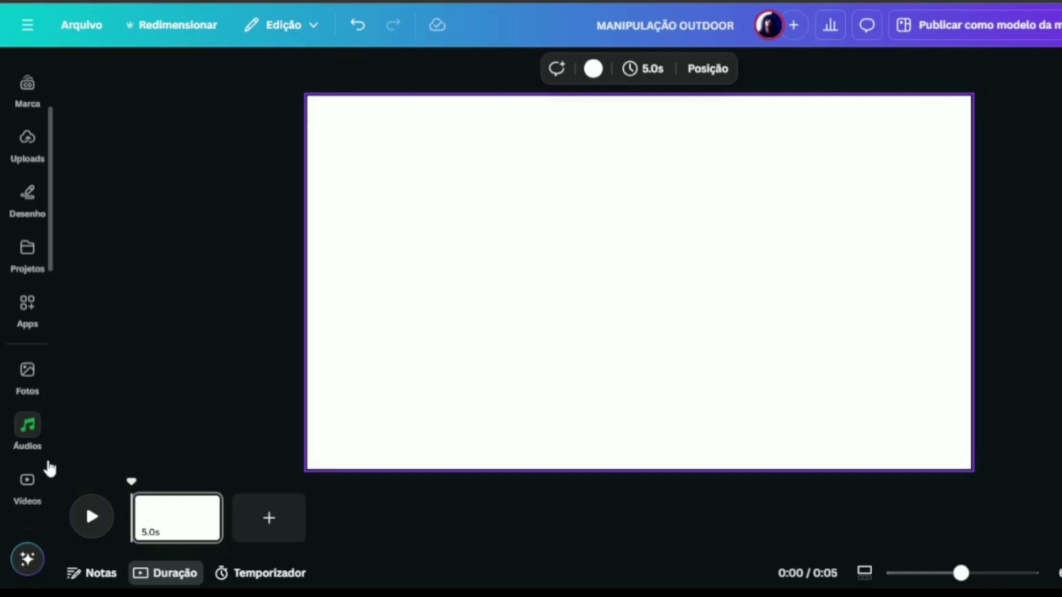
left_click(28, 479)
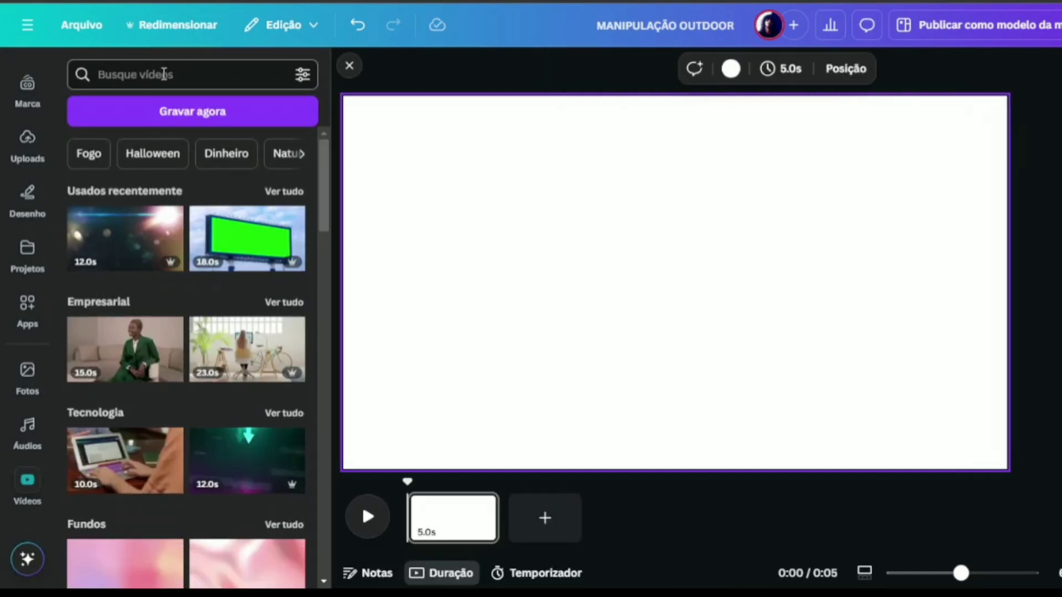
type("out")
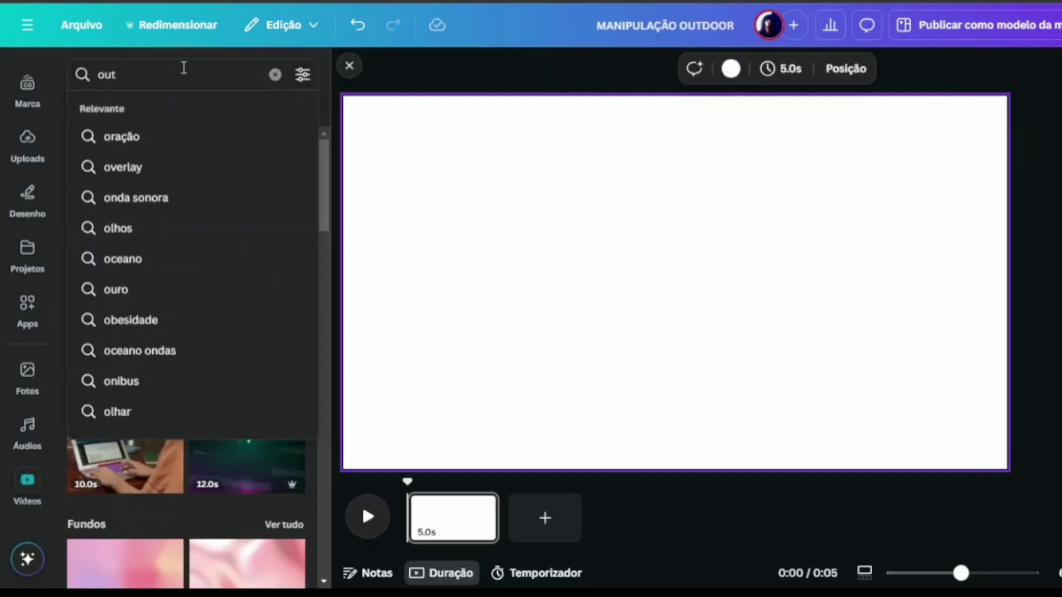
left_click(145, 167)
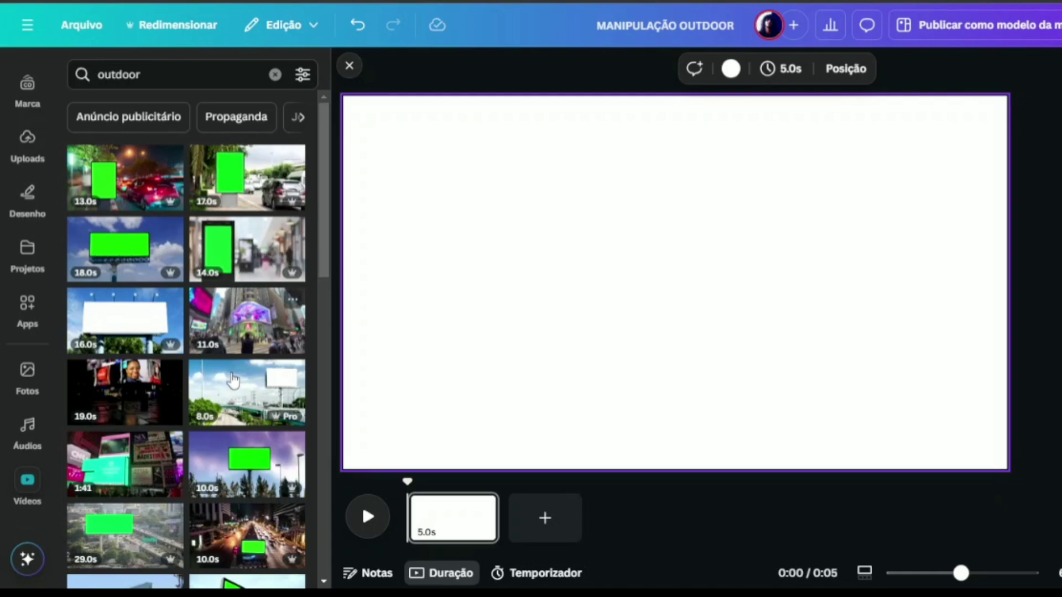
scroll(325, 250, "down", 2)
scroll(321, 276, "down", 5)
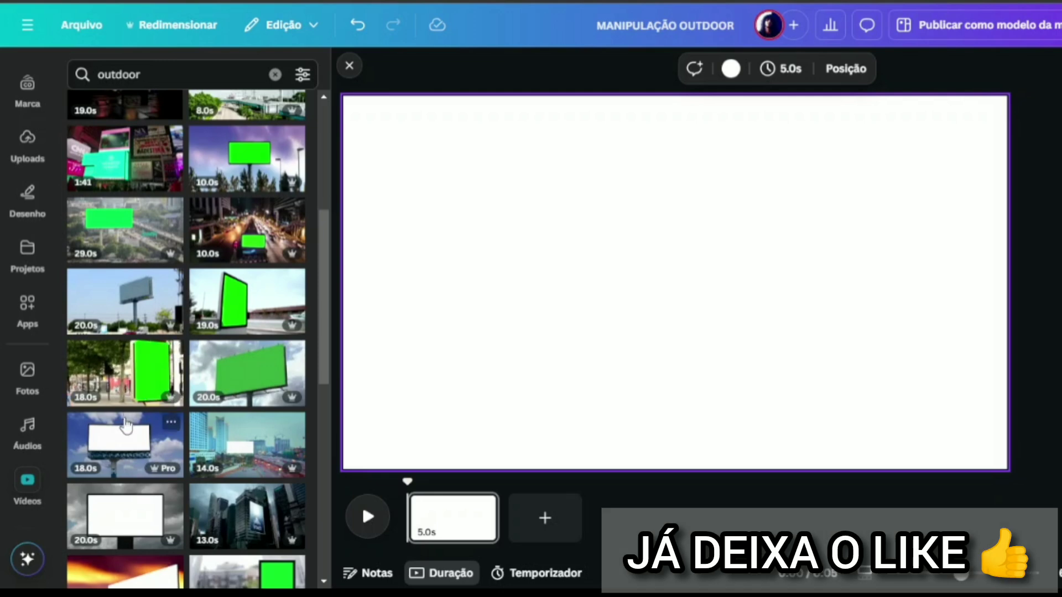
scroll(323, 354, "down", 6)
scroll(327, 387, "down", 5)
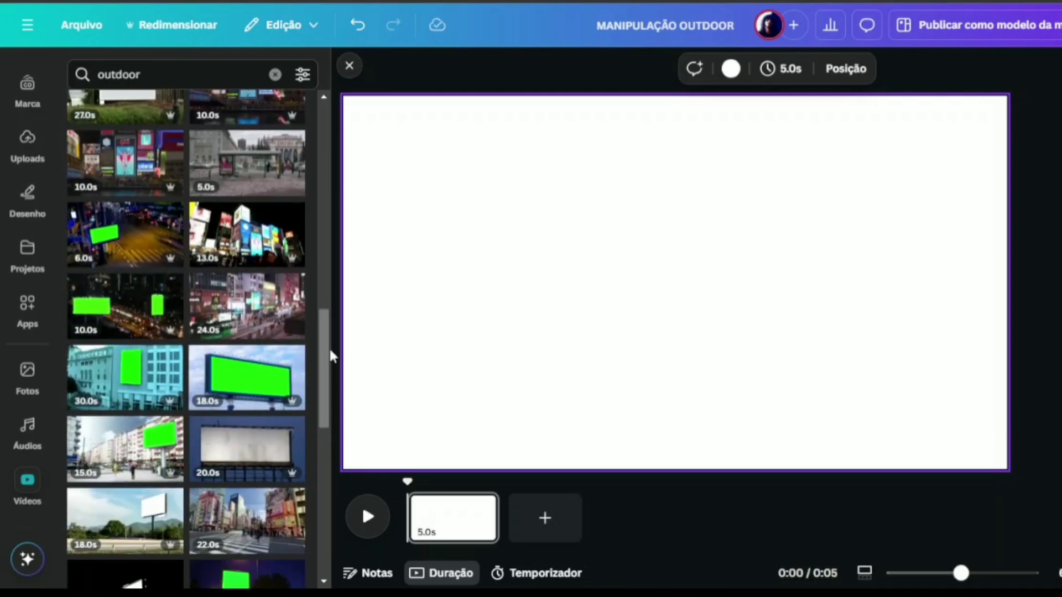
left_click(257, 380)
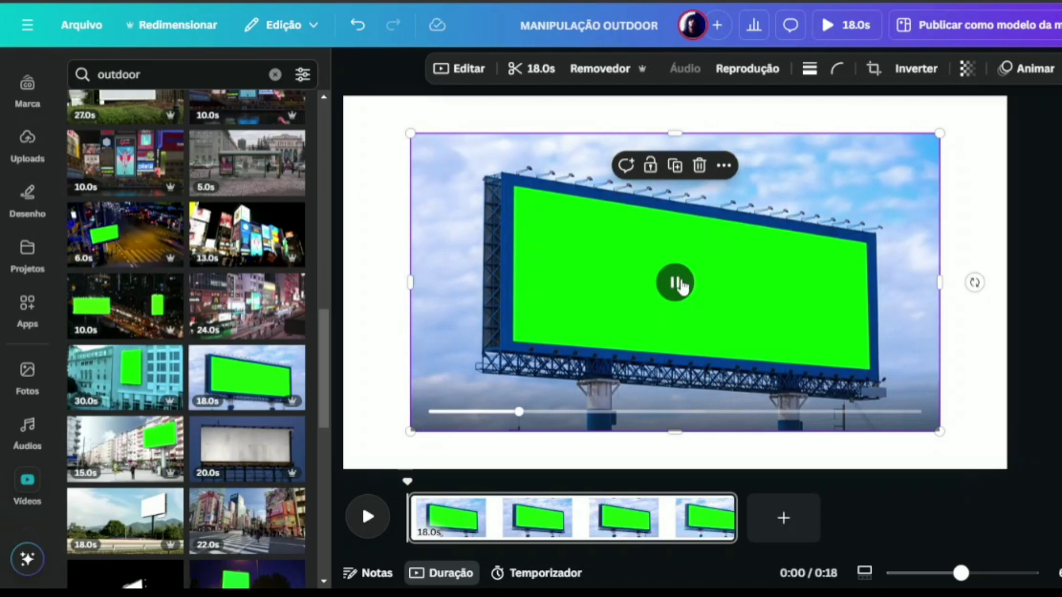
- Pause the billboard video and set it as the page background
left_click(675, 283)
right_click(747, 264)
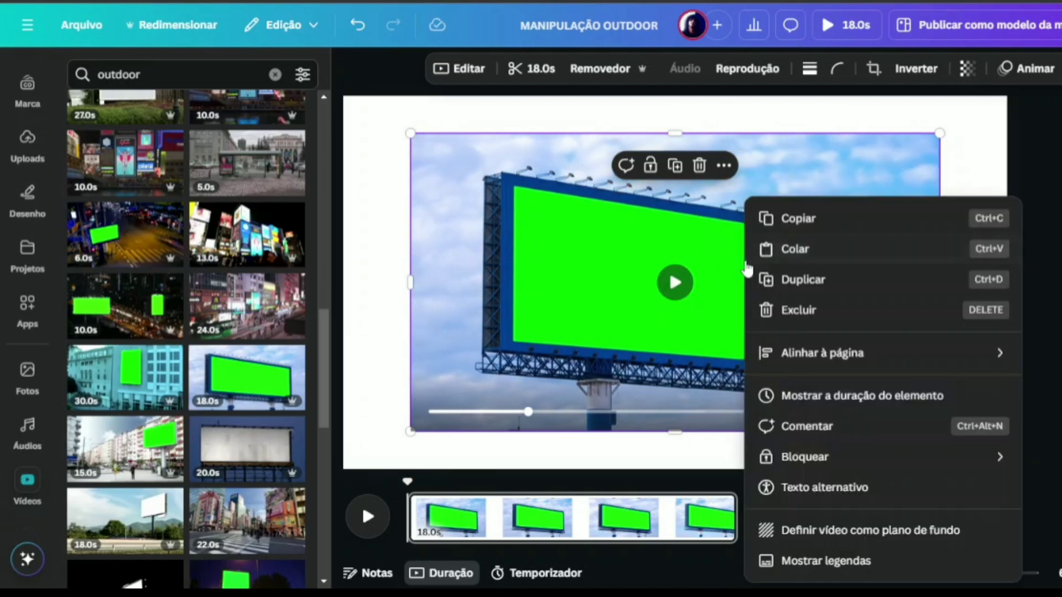
left_click(832, 532)
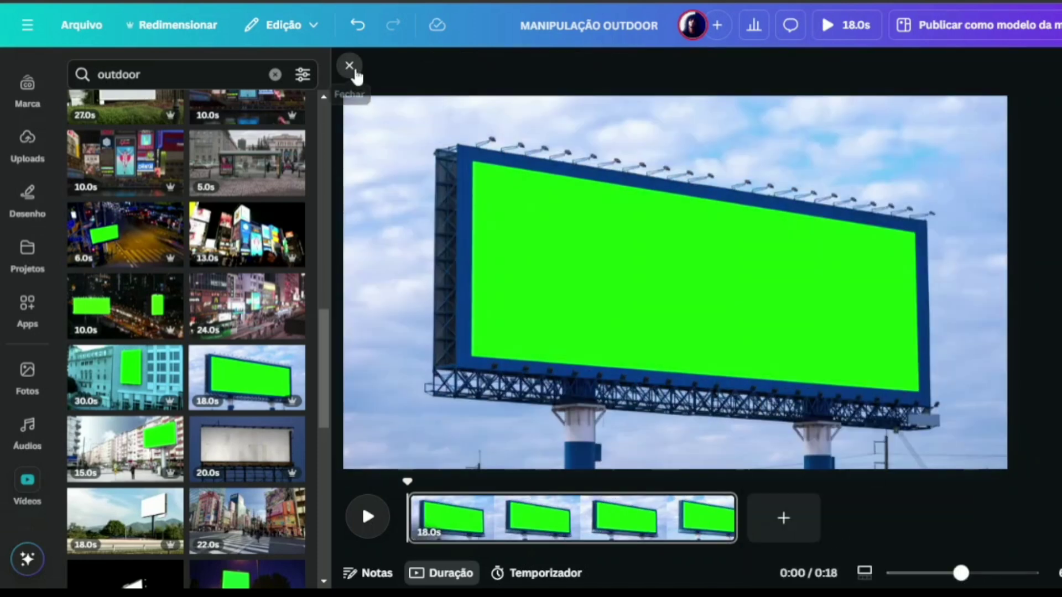
left_click(350, 66)
- Search the photos for "amor", add the sunset couple silhouette and enlarge it to cover the billboard
left_click(661, 230)
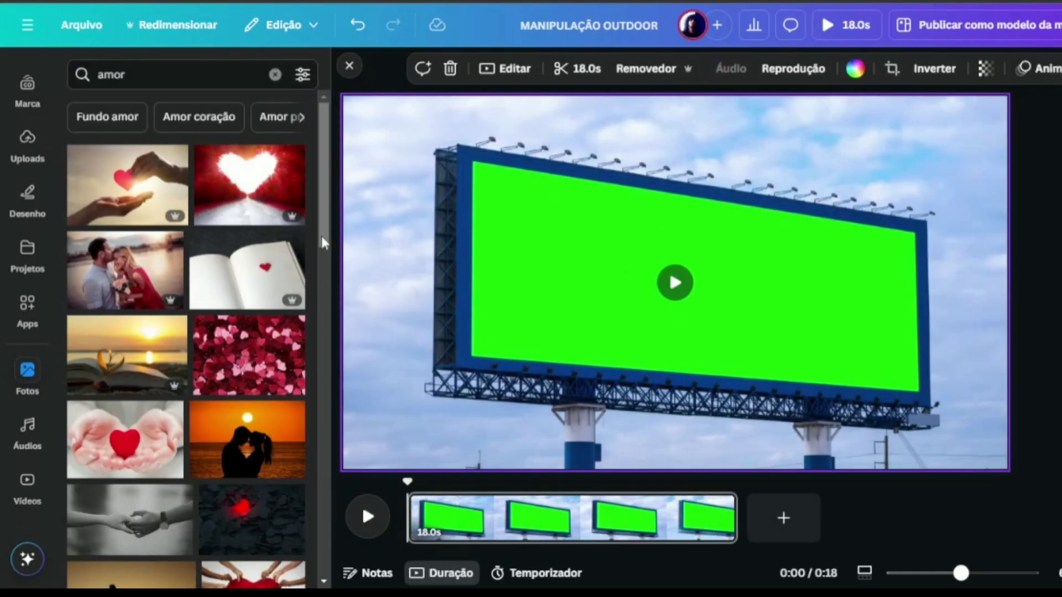
left_click(261, 451)
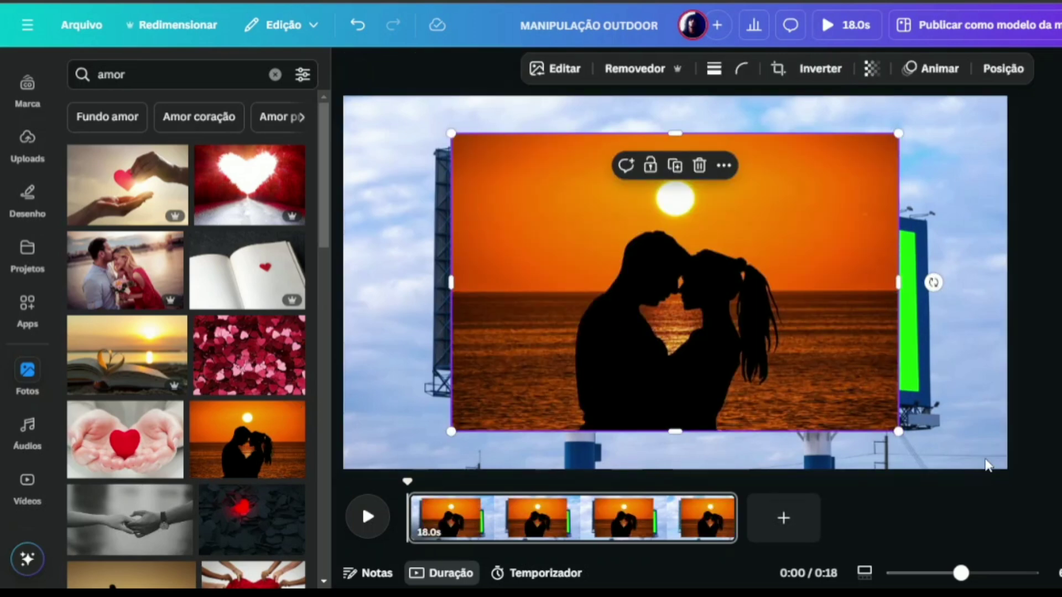
left_click_drag(906, 435, 944, 463)
left_click_drag(452, 134, 425, 116)
left_click_drag(628, 279, 631, 269)
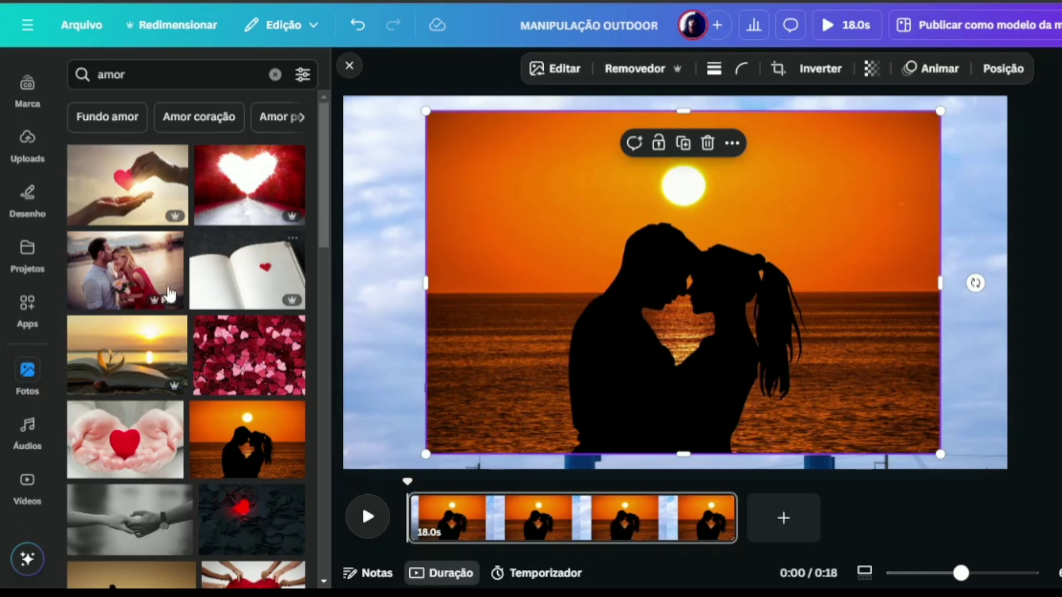
- Find the Reshape app and start its Distort transformation on the couple photo
left_click(28, 327)
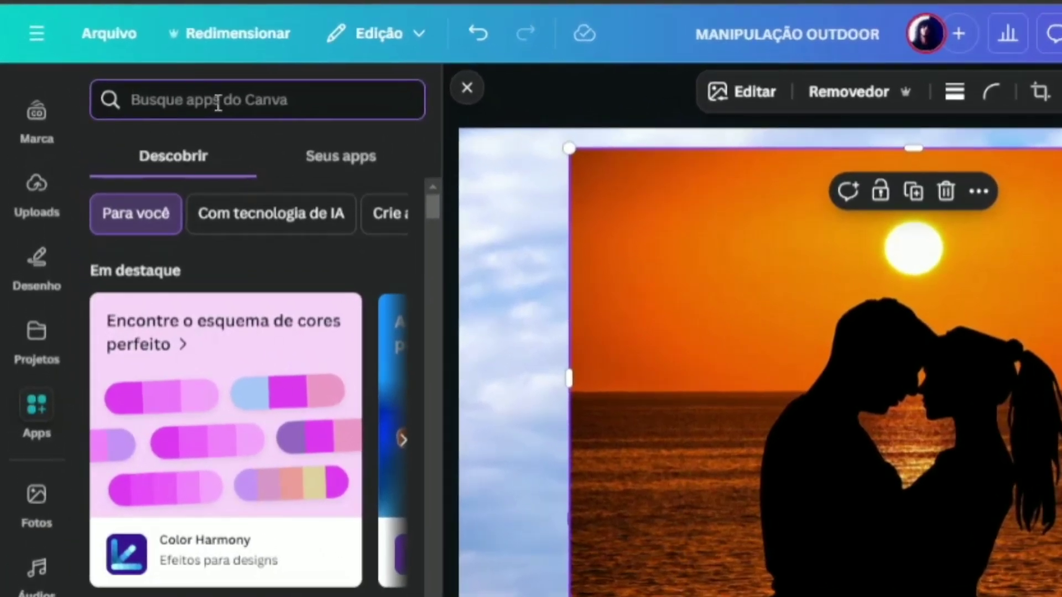
type("res")
left_click(145, 264)
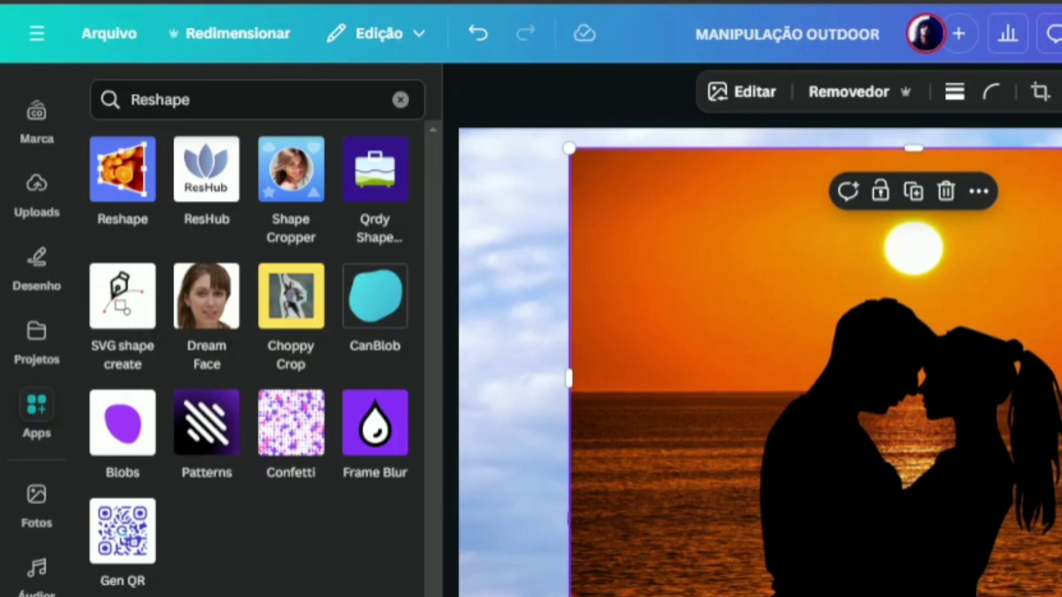
left_click(130, 194)
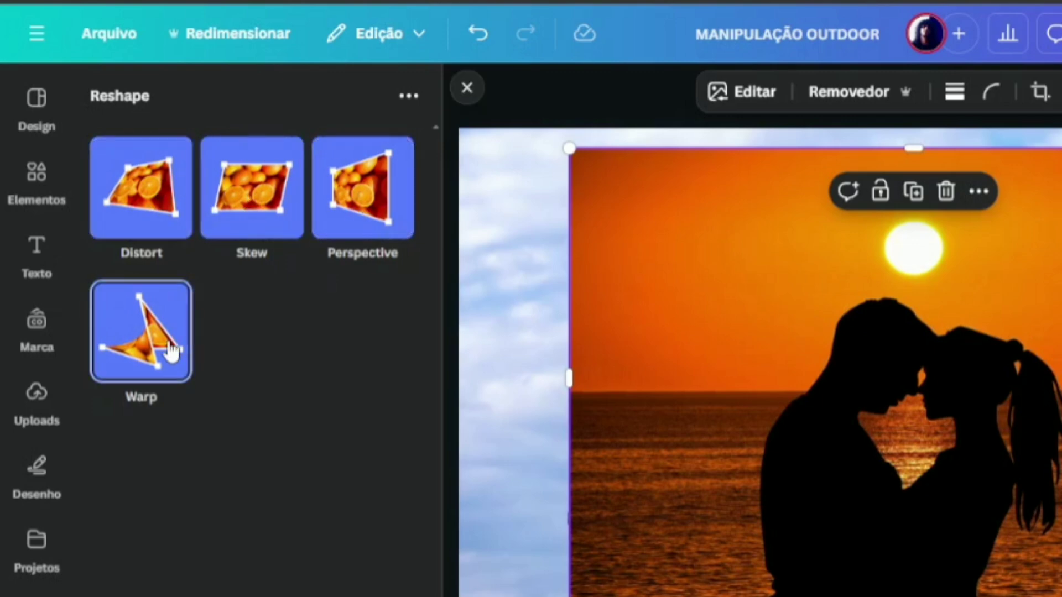
left_click(159, 209)
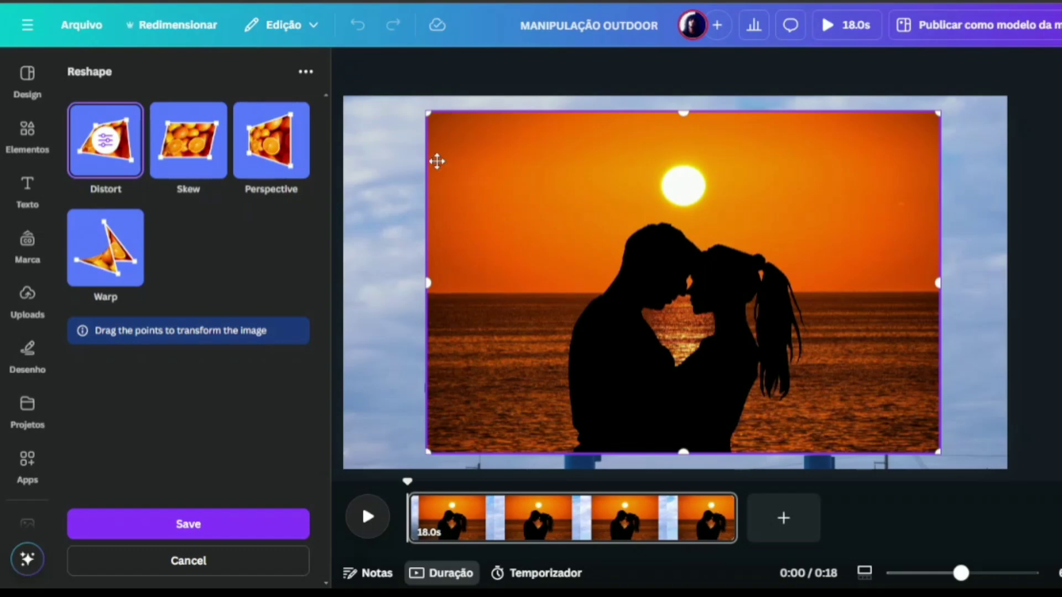
- Fit the photo's four corners to the corners of the billboard's green screen and save the distortion
left_click_drag(426, 111, 479, 151)
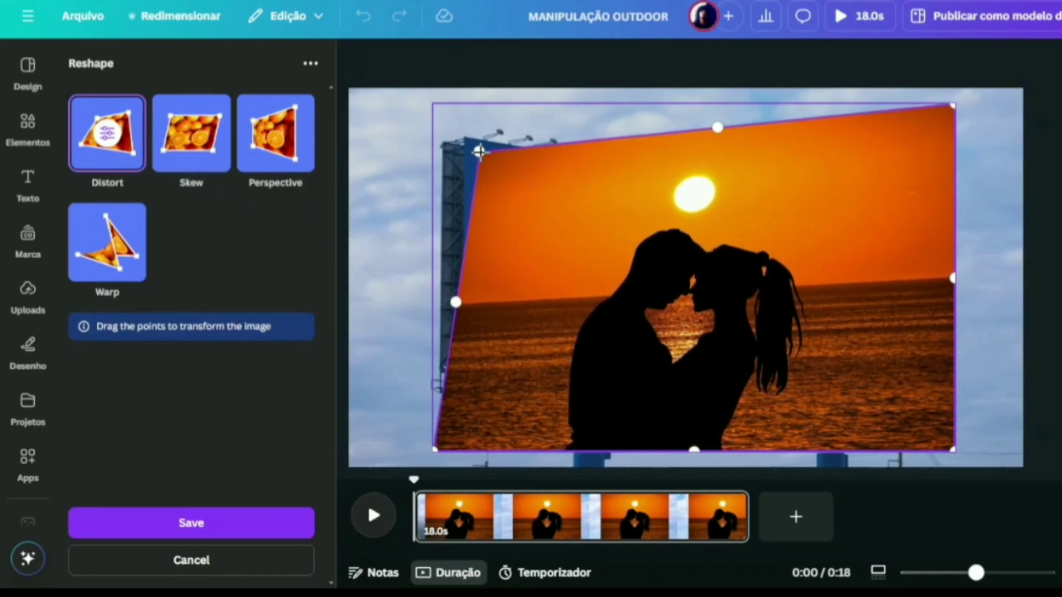
left_click_drag(436, 452, 475, 354)
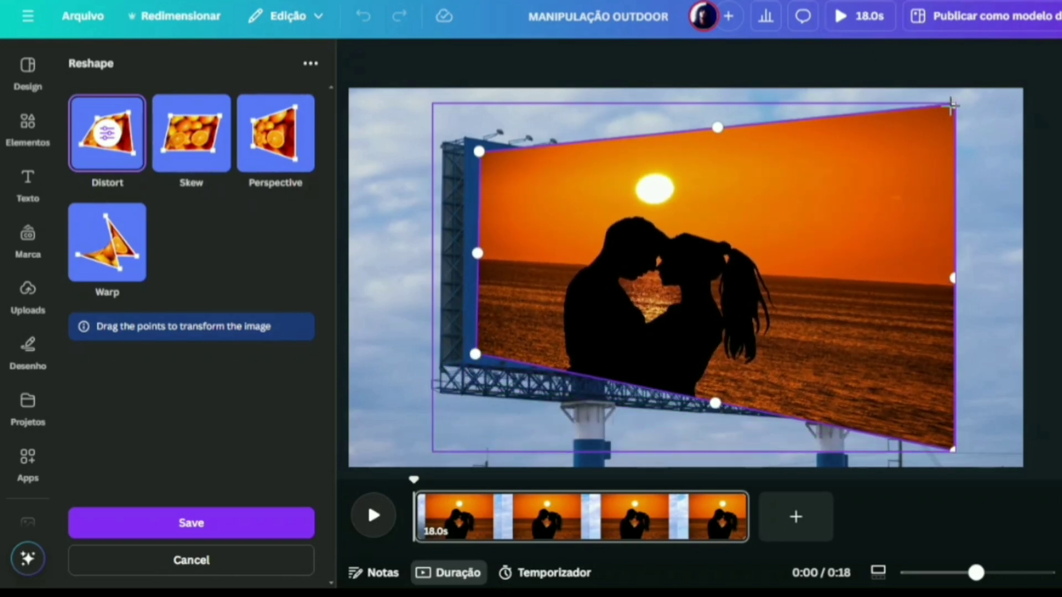
left_click_drag(951, 105, 932, 224)
left_click_drag(953, 449, 937, 394)
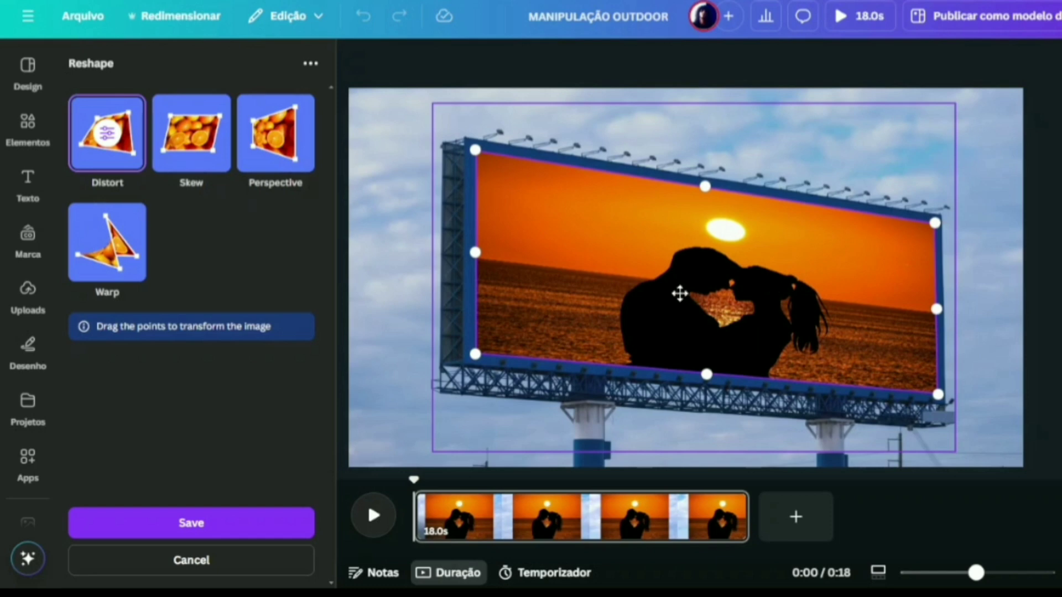
left_click(186, 522)
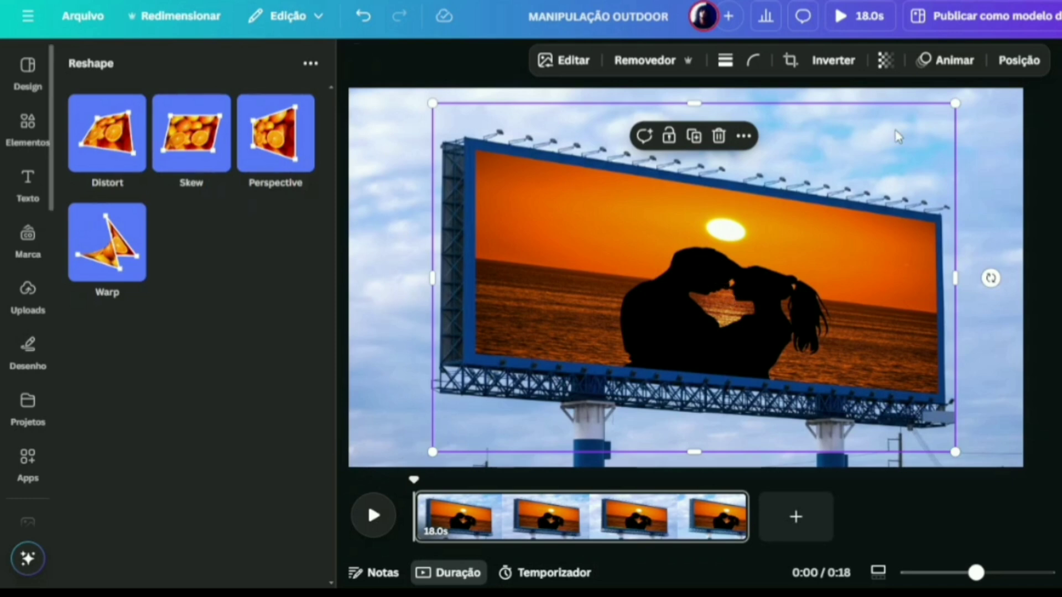
- Duplicate the distorted couple photo and move the copy down and to the right, off the billboard
left_click(947, 62)
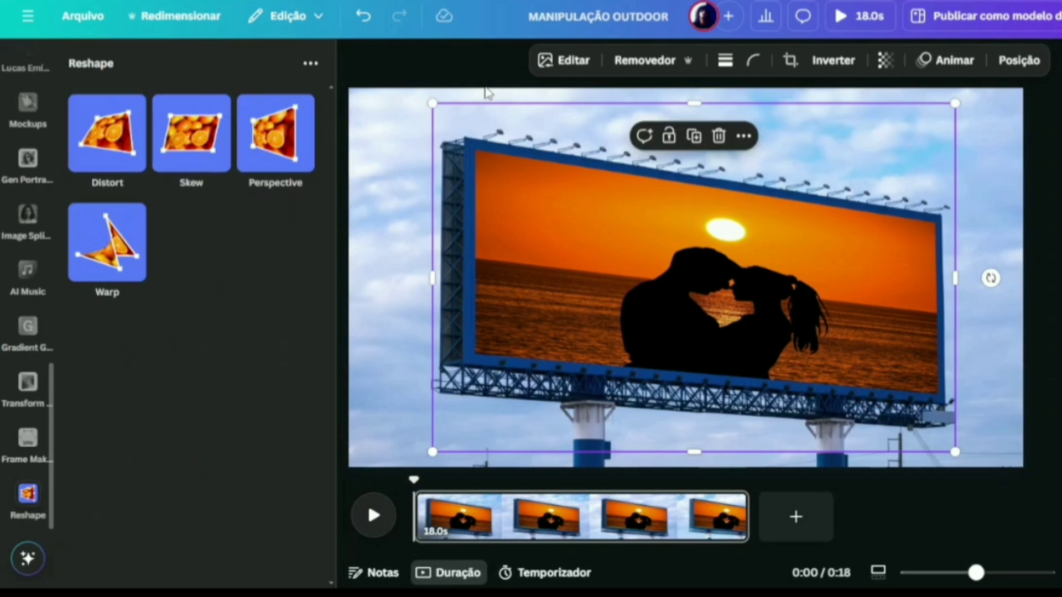
scroll(24, 284, "up", 5)
left_click(355, 57)
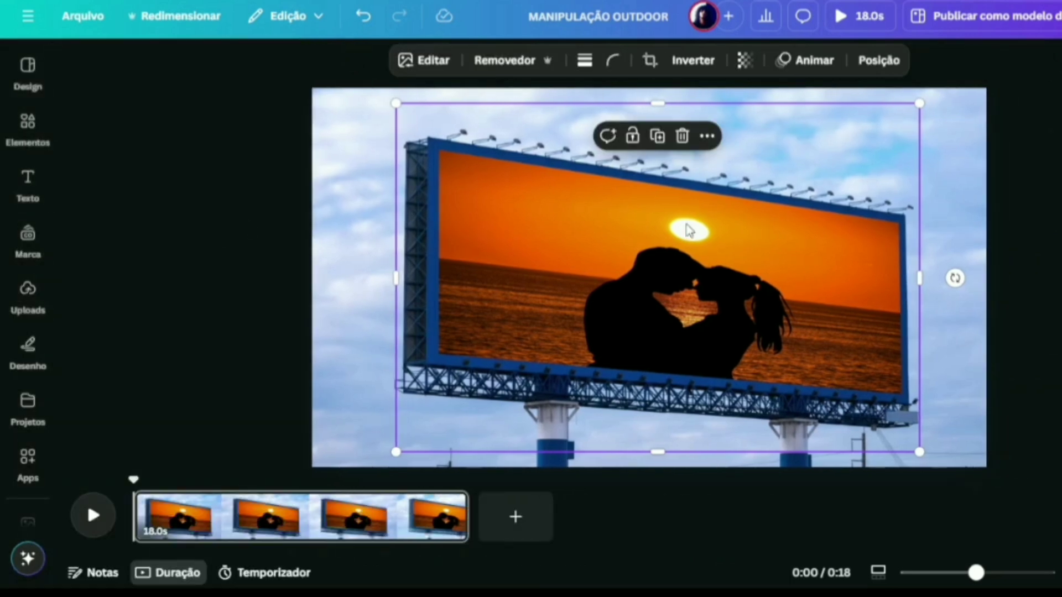
left_click(658, 137)
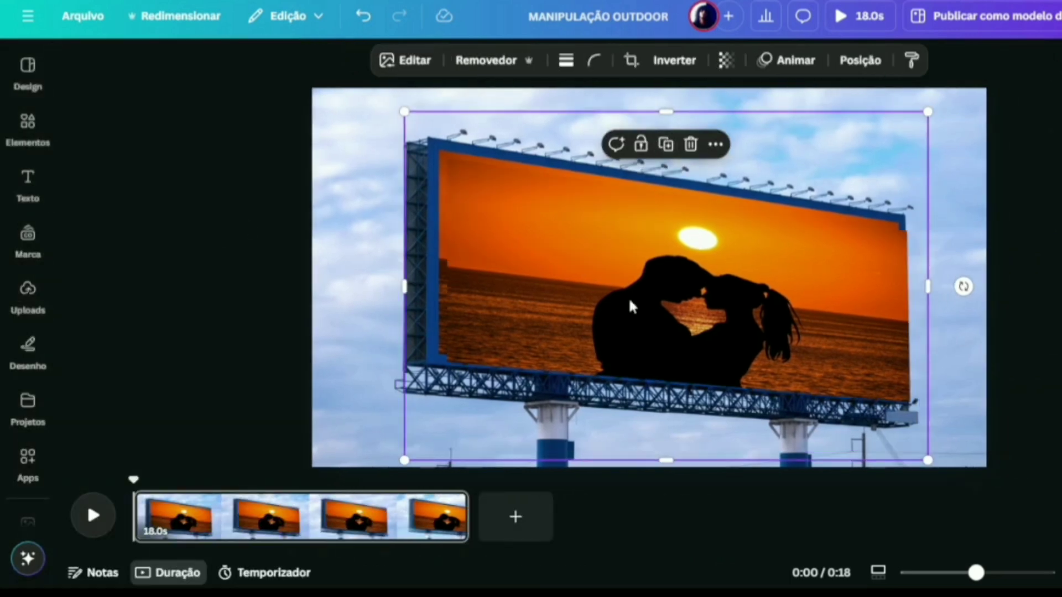
left_click_drag(632, 306, 763, 422)
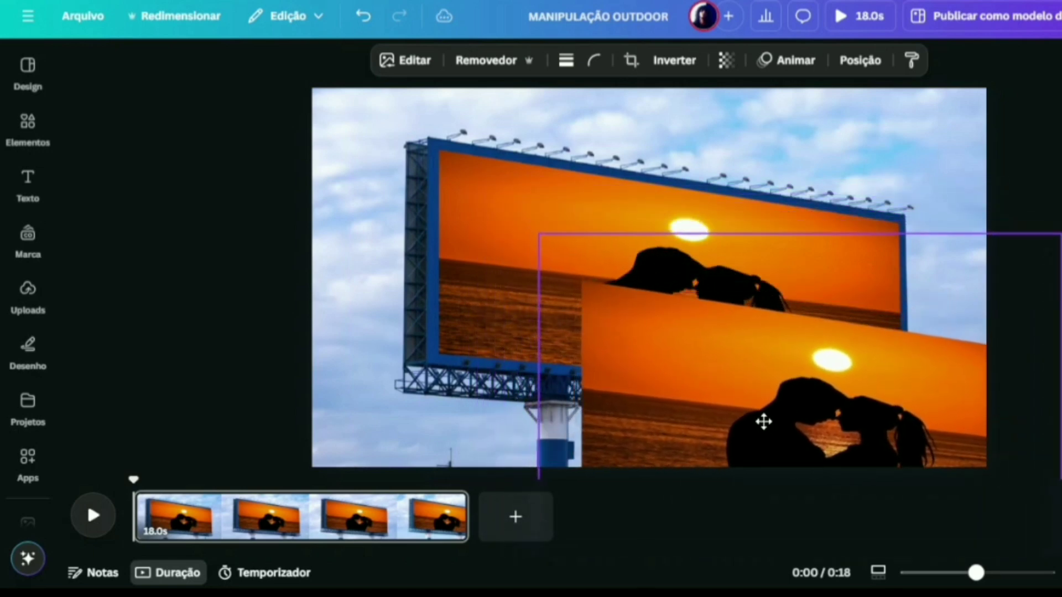
- Apply the Duotone effect with the Personalizado preset to the original photo on the billboard
left_click(473, 190)
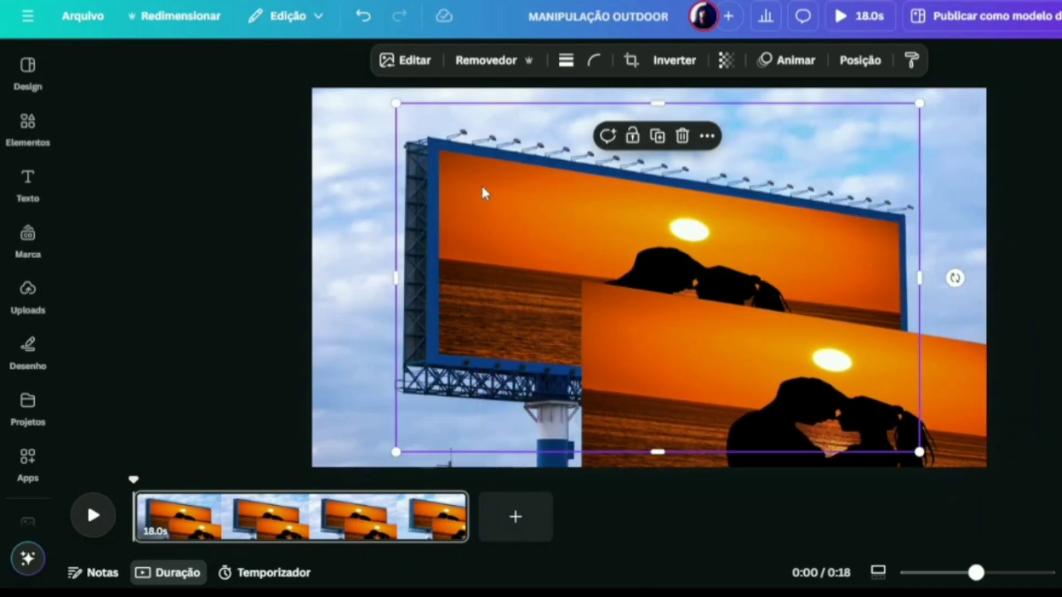
left_click(409, 61)
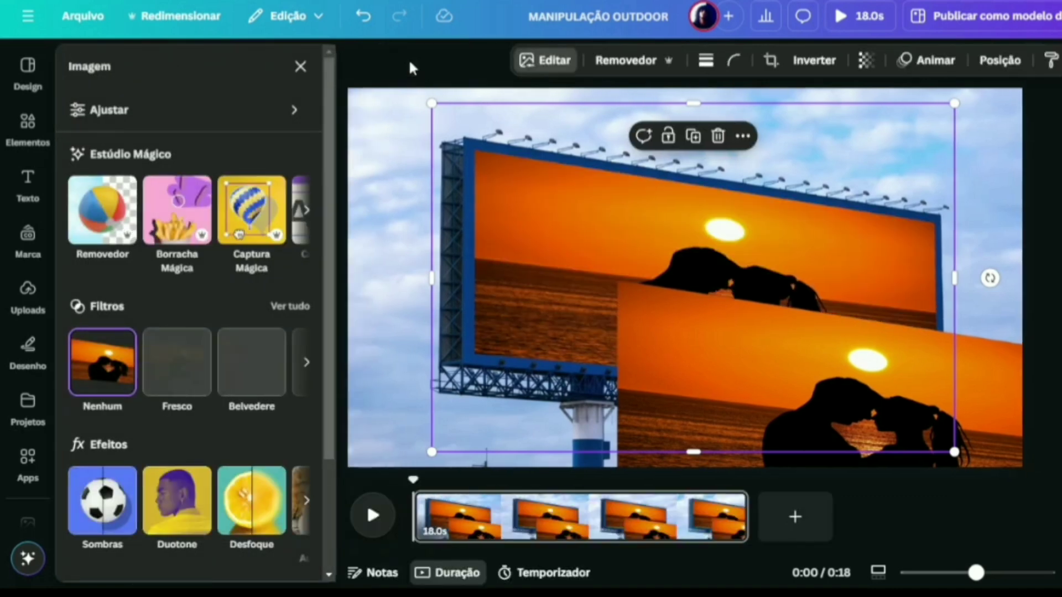
left_click(179, 519)
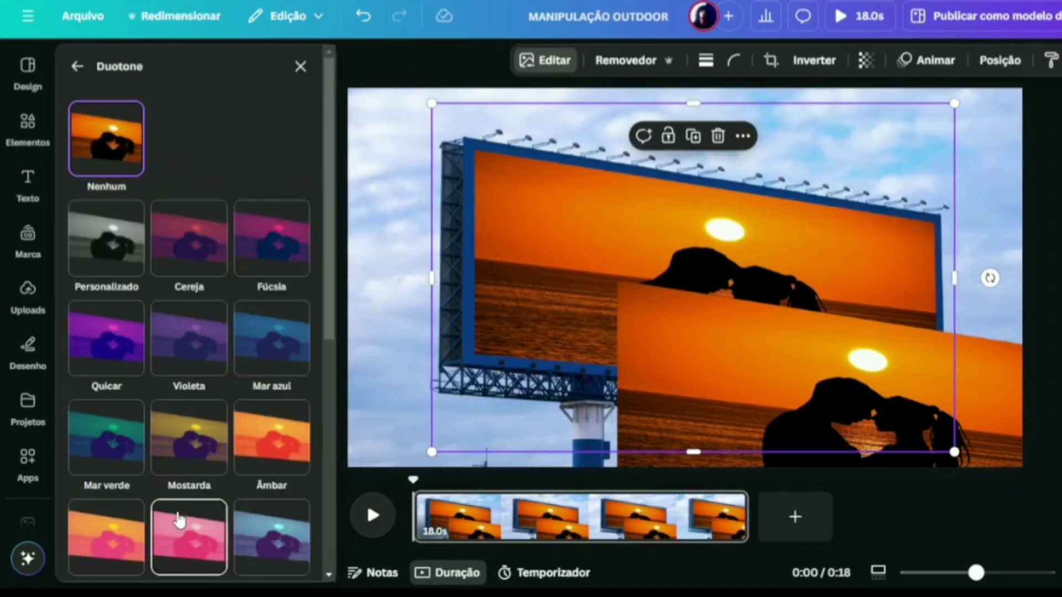
left_click(103, 242)
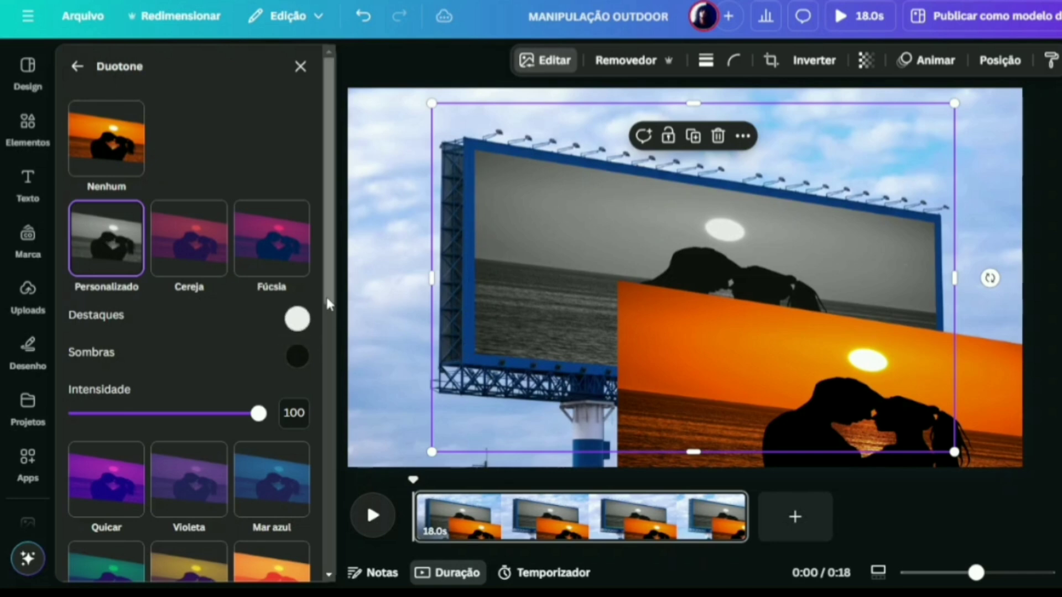
- Sample the billboard frame's blue to set the duotone highlights to #0B3D86 and the shadows to #083A85
left_click(297, 319)
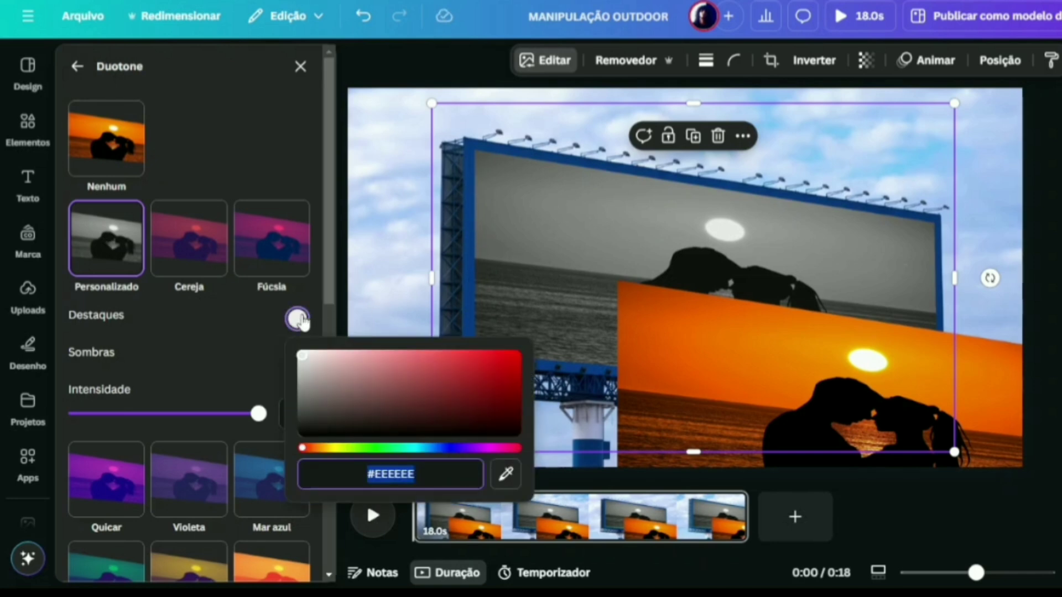
left_click(503, 475)
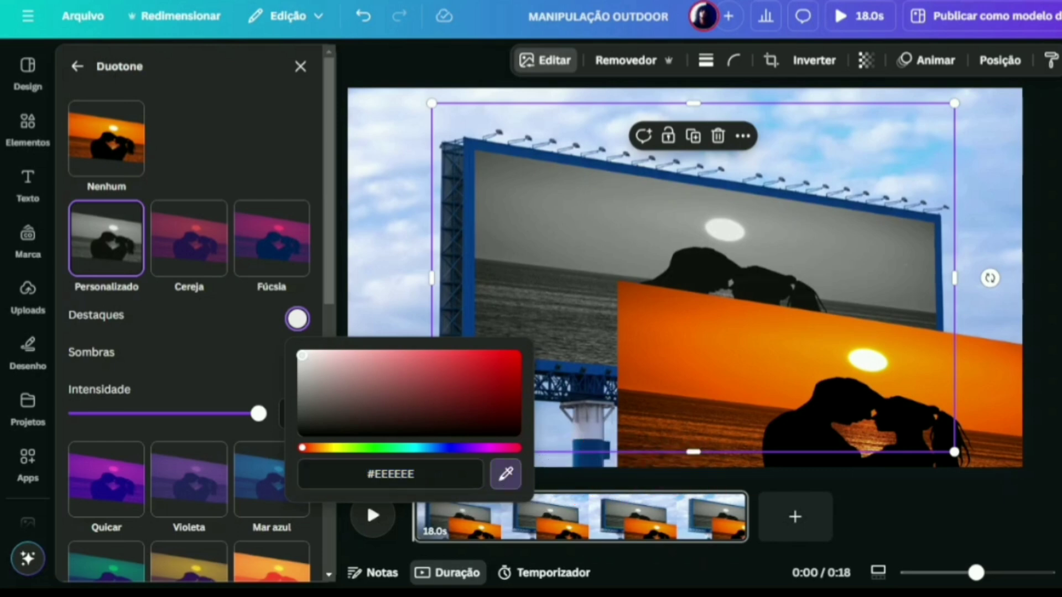
left_click(468, 271)
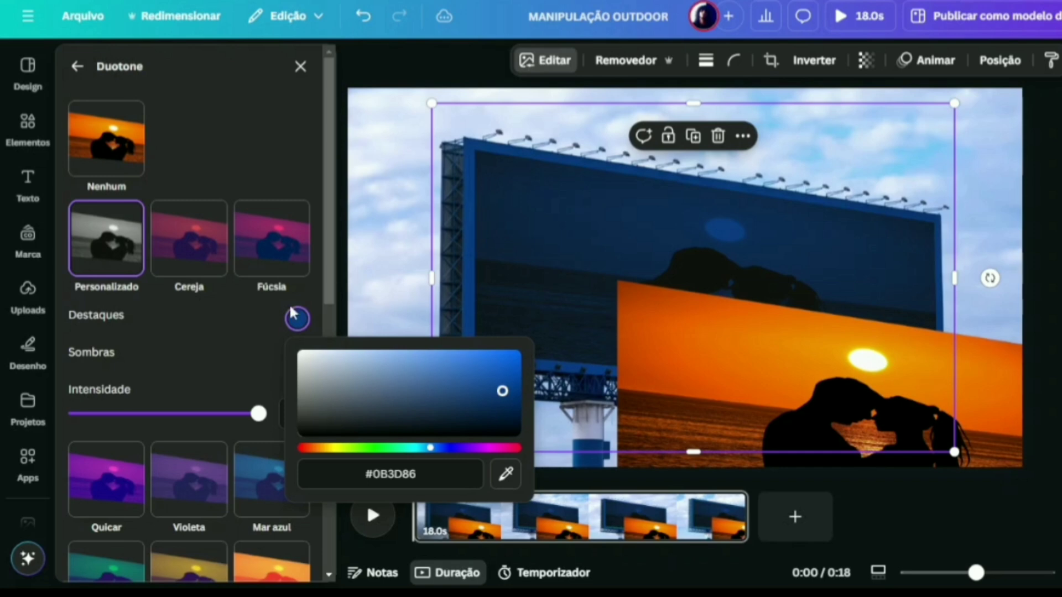
left_click(244, 327)
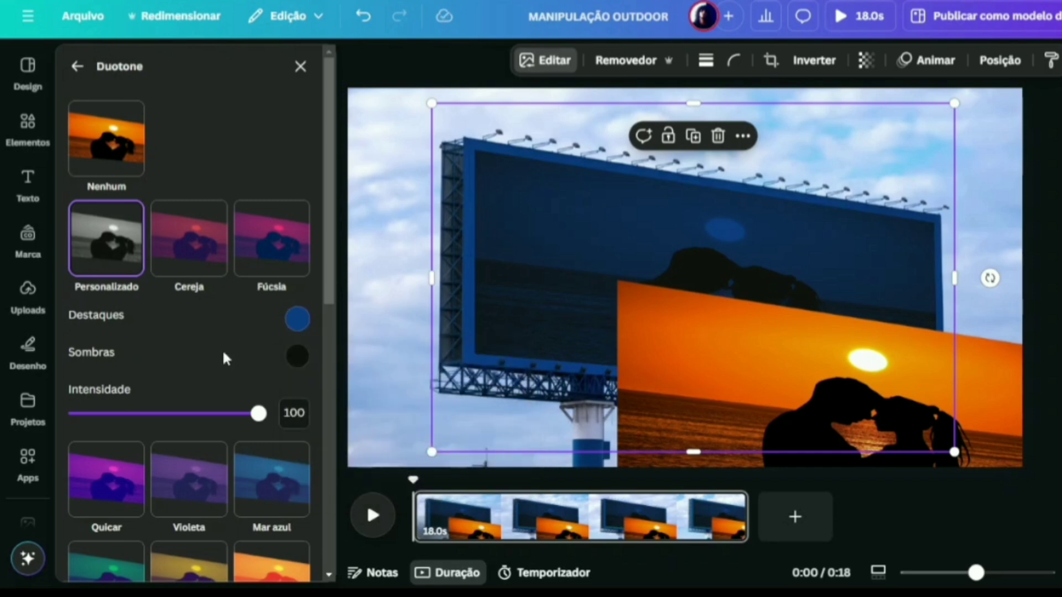
left_click(298, 356)
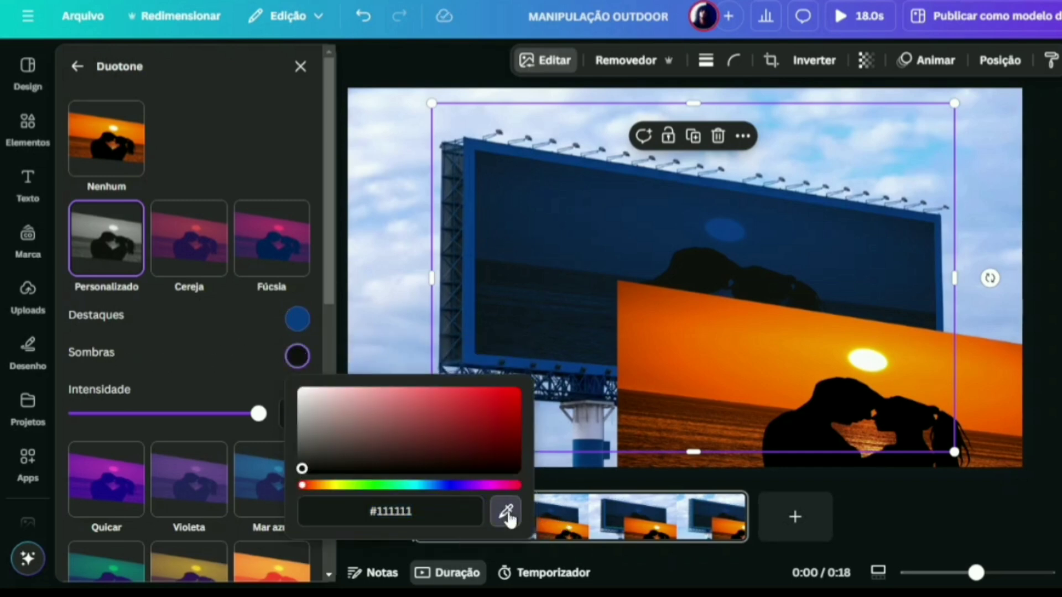
left_click(472, 277)
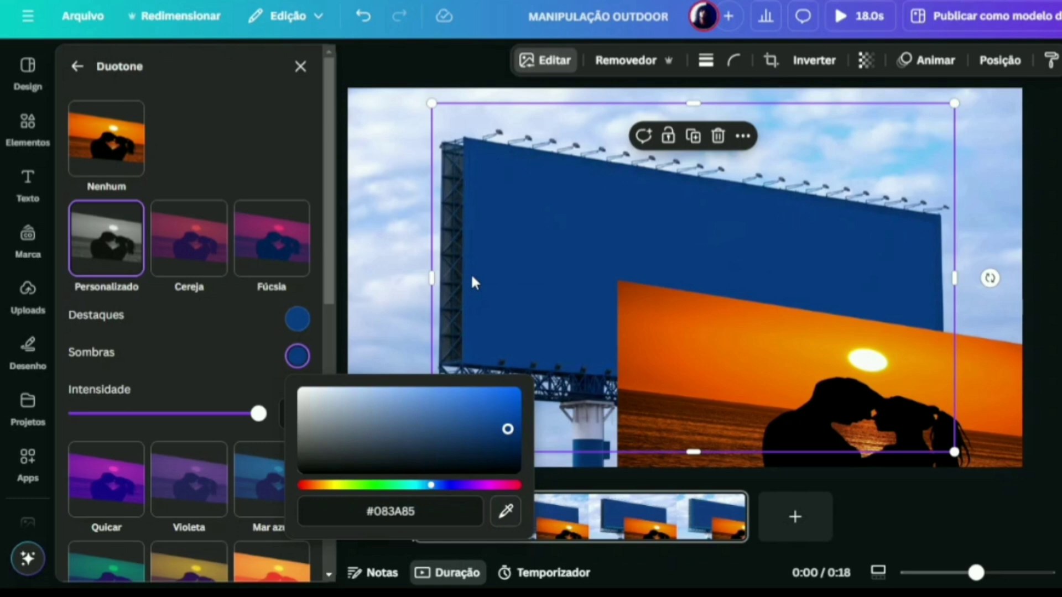
left_click(194, 338)
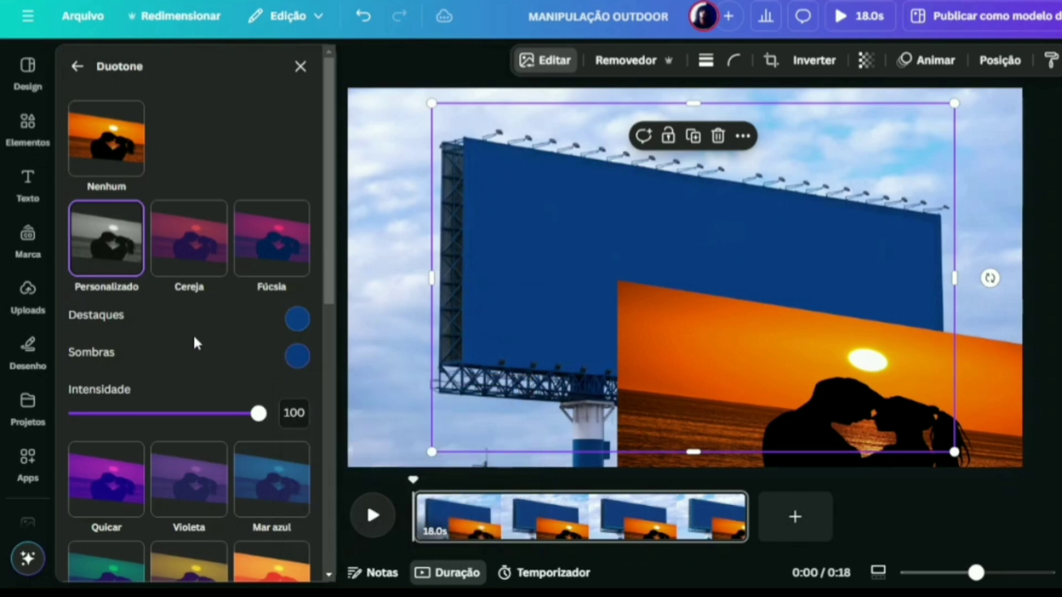
- Move the full-colour couple photo back onto the billboard, aligned exactly over the blue duotone version
left_click(300, 67)
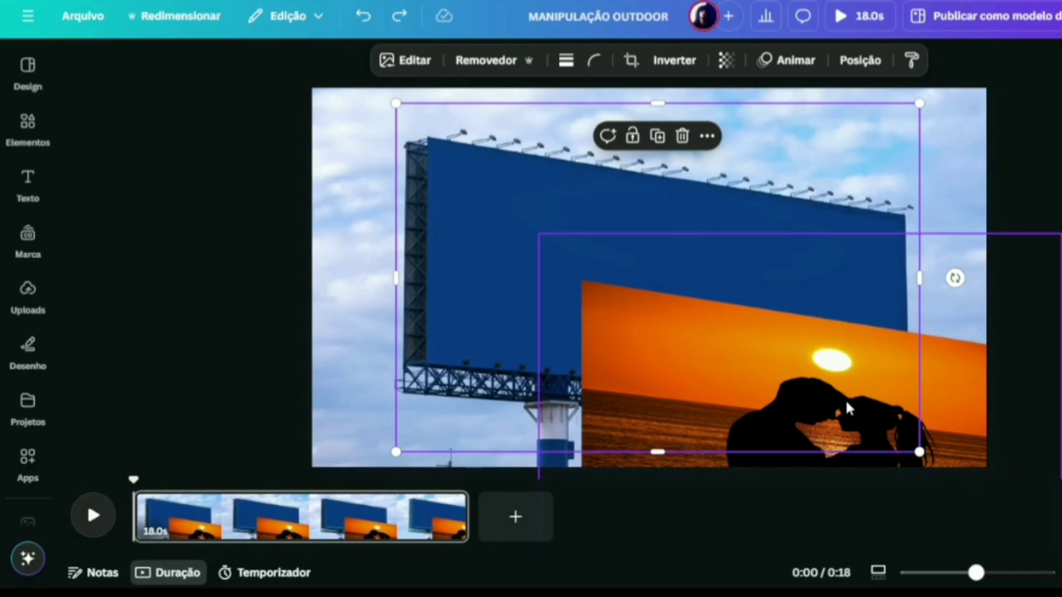
left_click(738, 359)
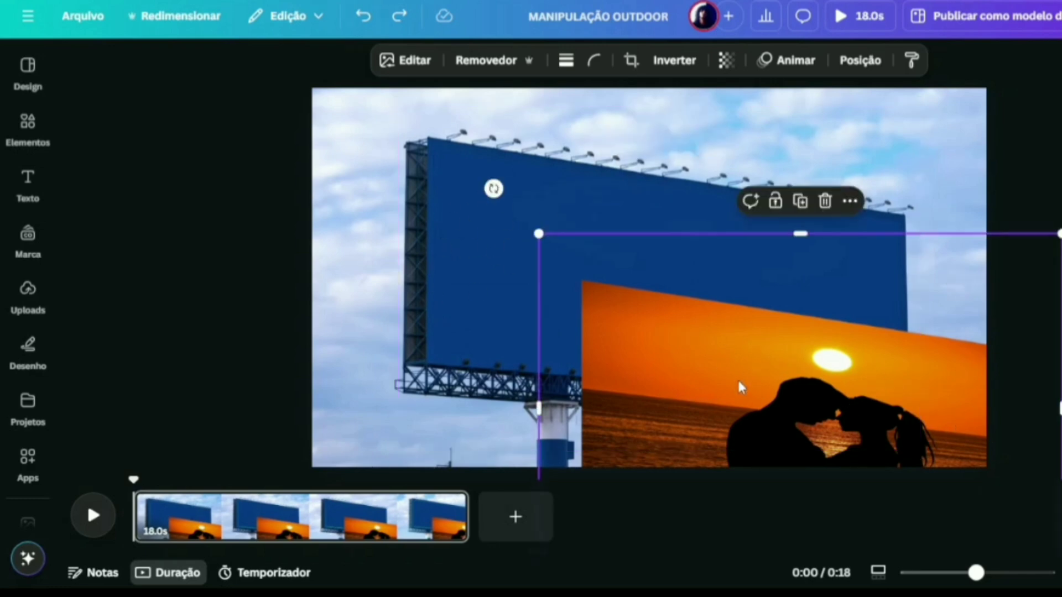
left_click_drag(738, 377, 594, 251)
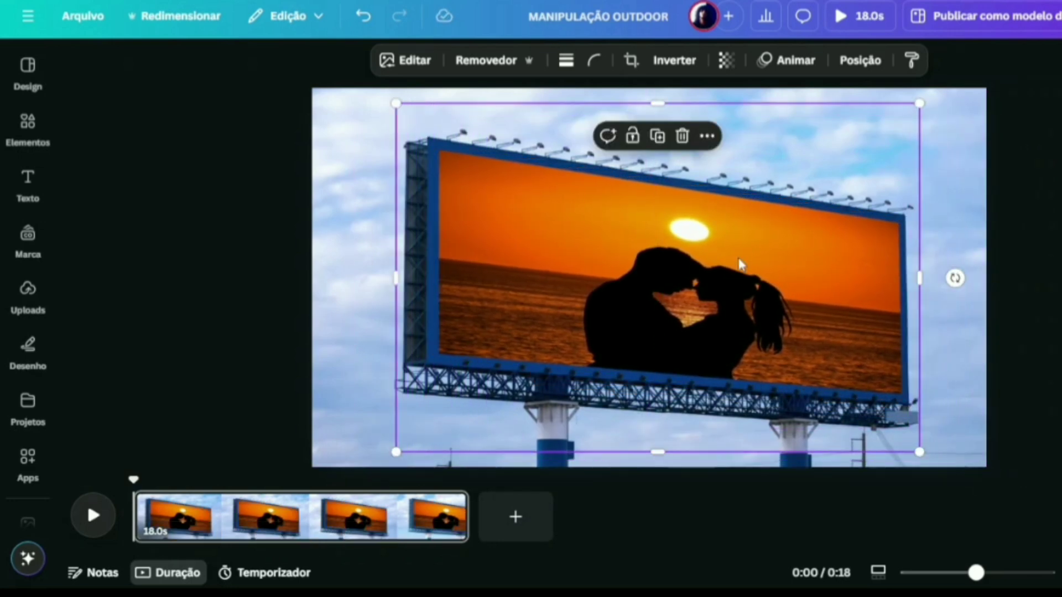
- Animate the full-colour couple photo with the Esboço animation in the Rabiscar style
left_click(799, 62)
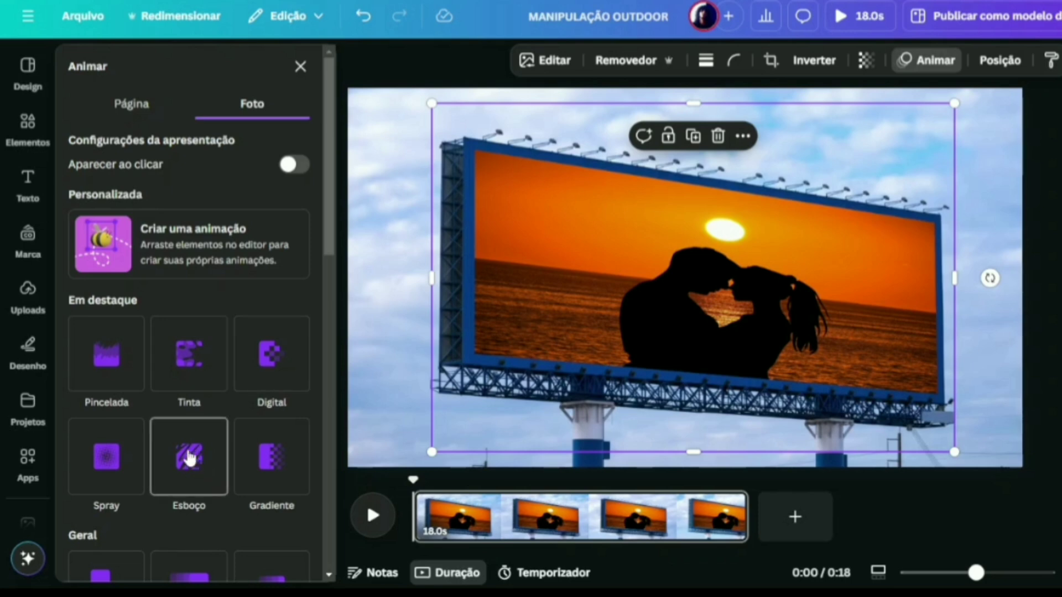
left_click(198, 462)
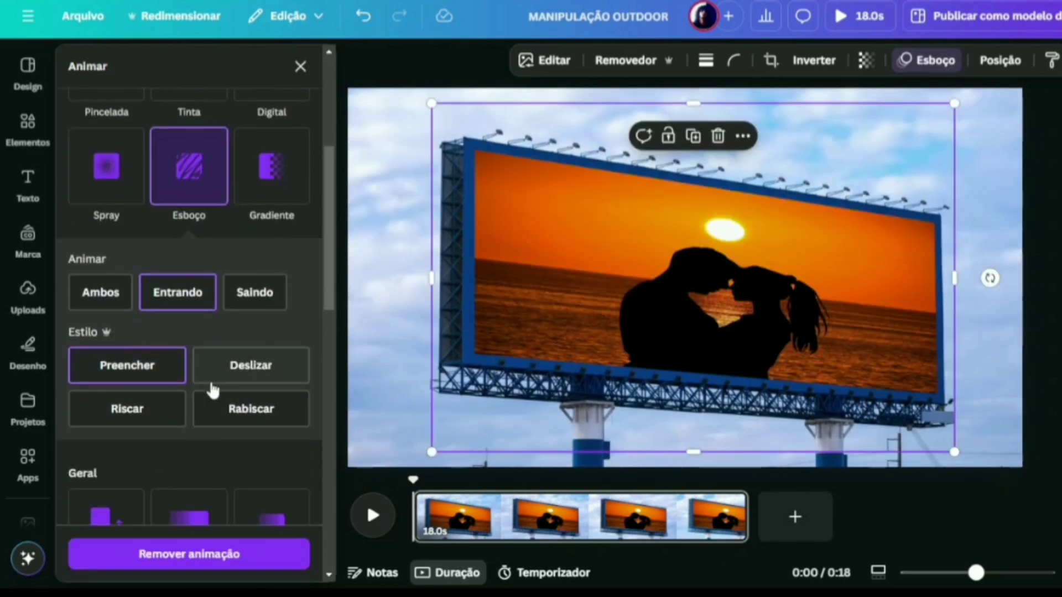
left_click(237, 419)
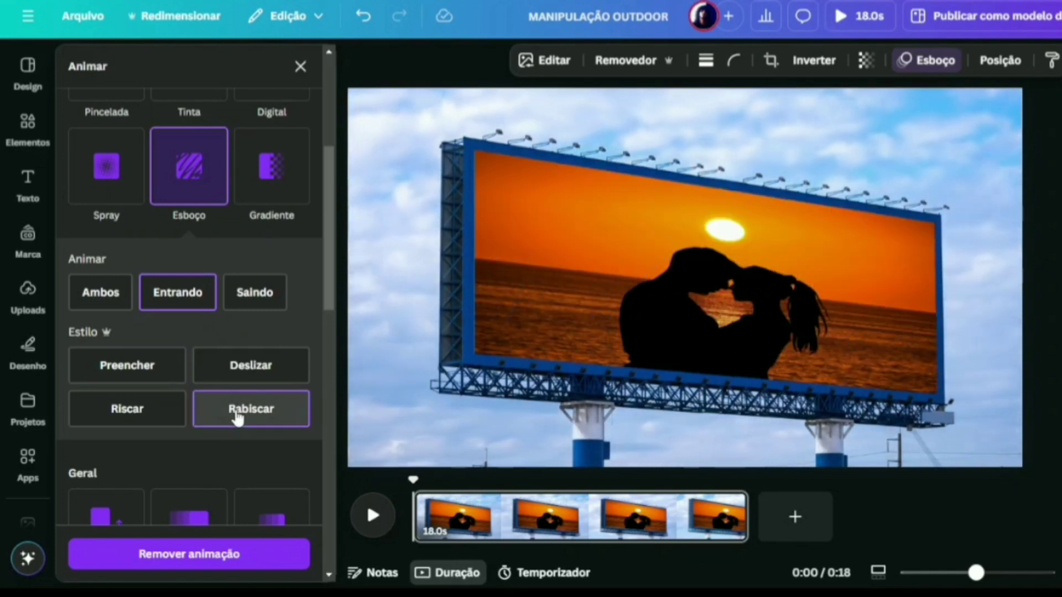
key("Escape")
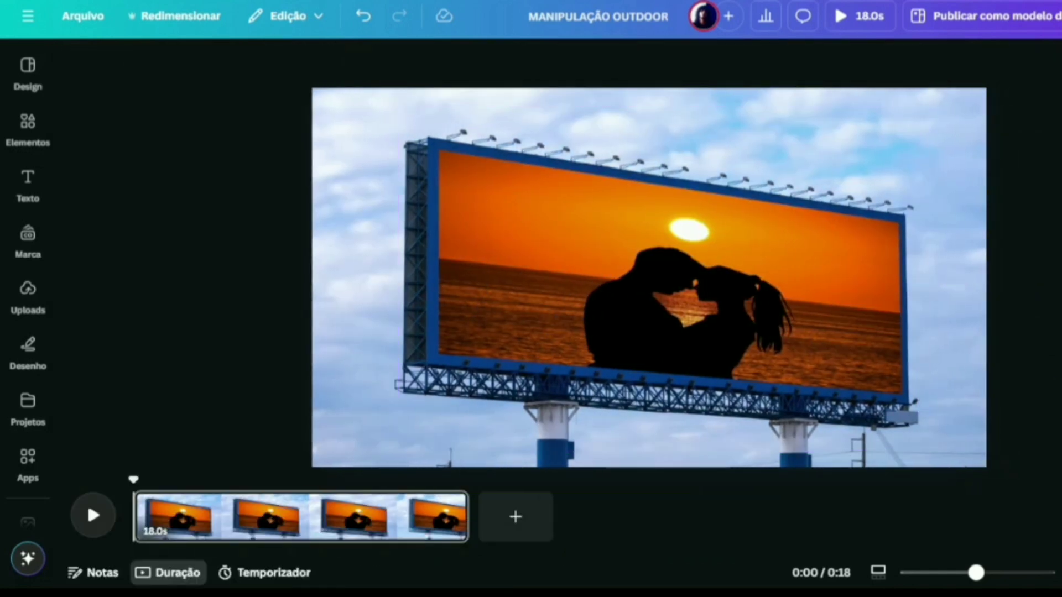
- Show the full-colour photo's timing and trim its beginning so it appears shortly after the page starts
right_click(742, 244)
left_click(815, 334)
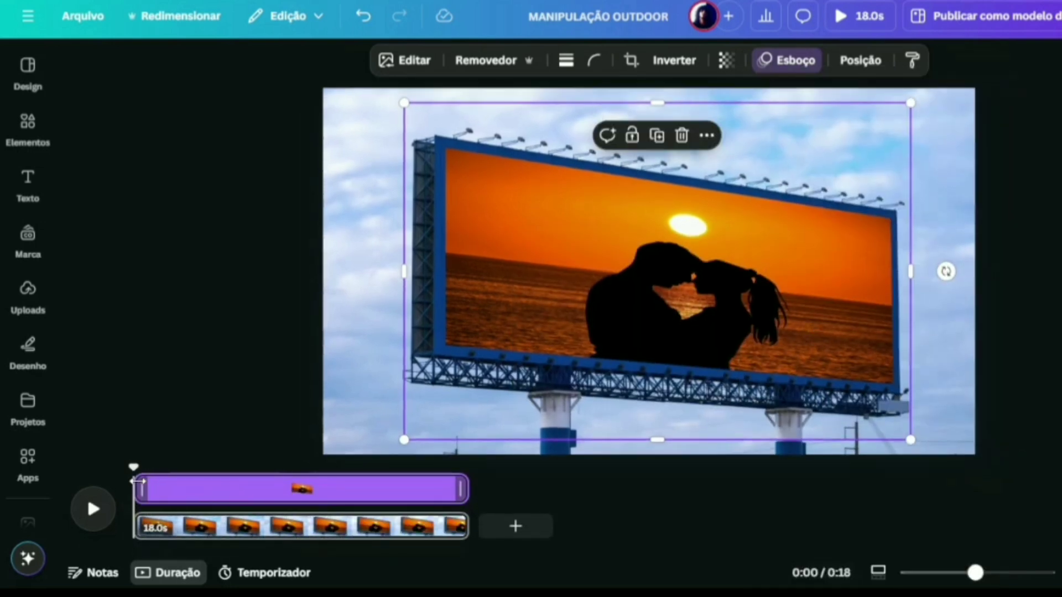
left_click_drag(137, 489, 158, 484)
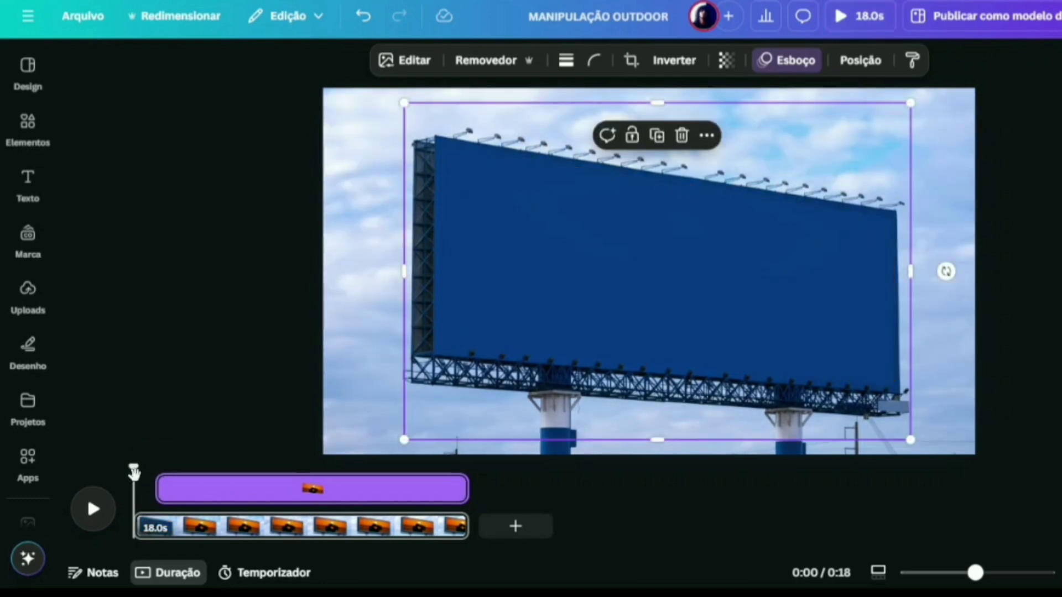
mouse_move(168, 492)
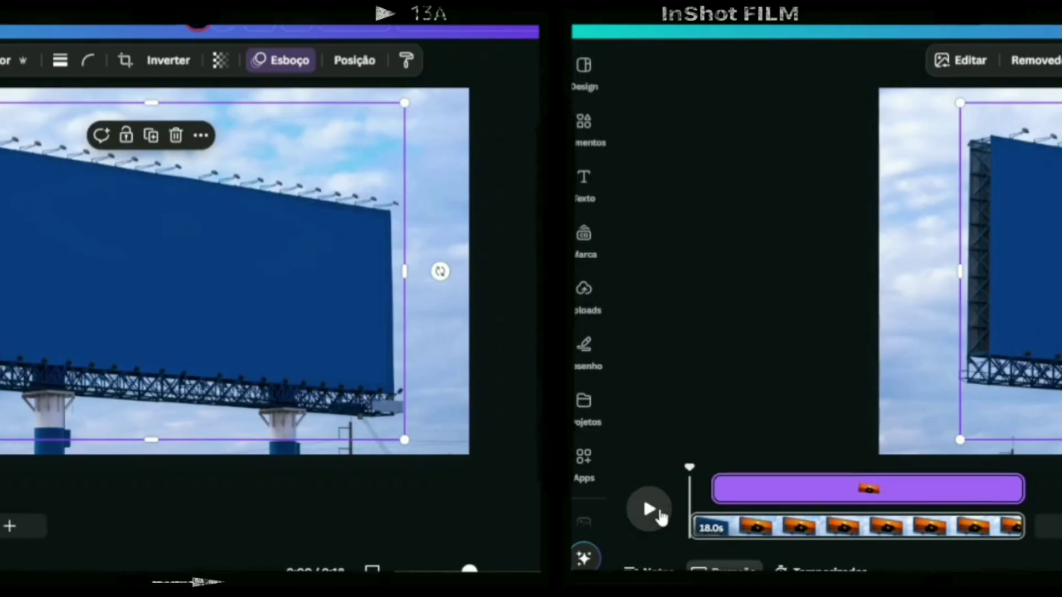